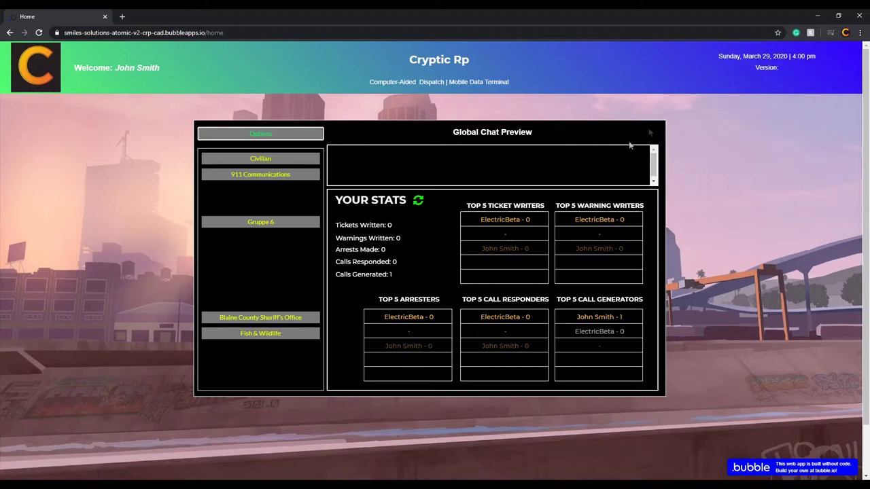
Sign on as 911 Communications unit 1A-02 on the CRP server, no subdivision, 10-12 left off
click(275, 180)
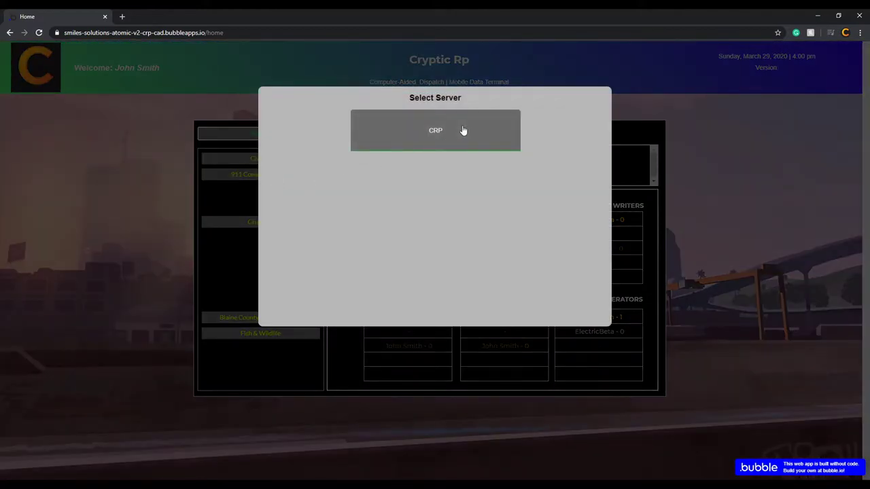
click(462, 130)
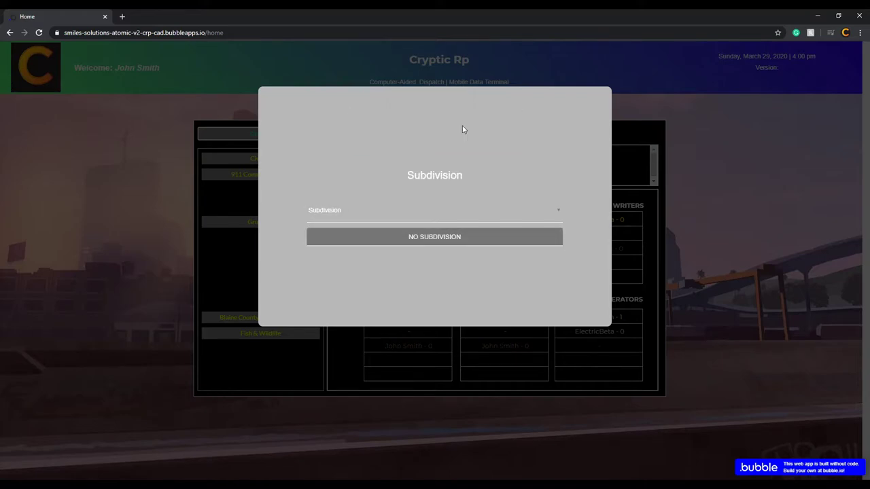
click(391, 212)
click(385, 241)
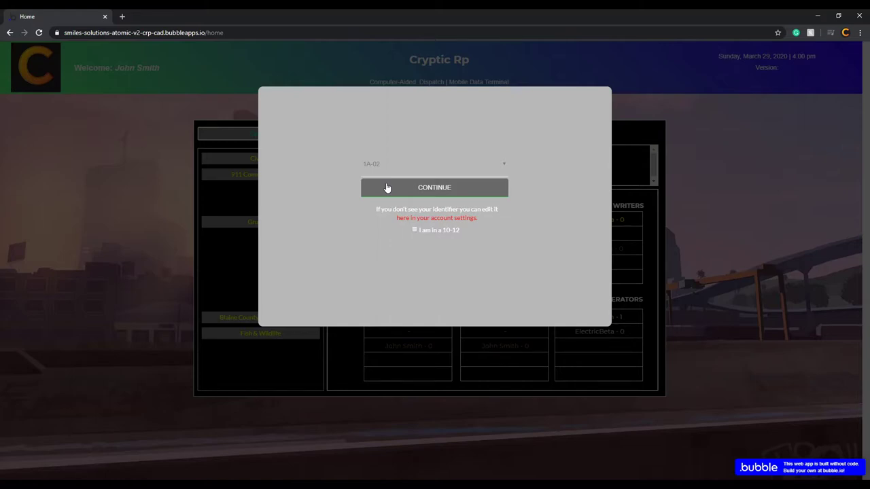
click(414, 230)
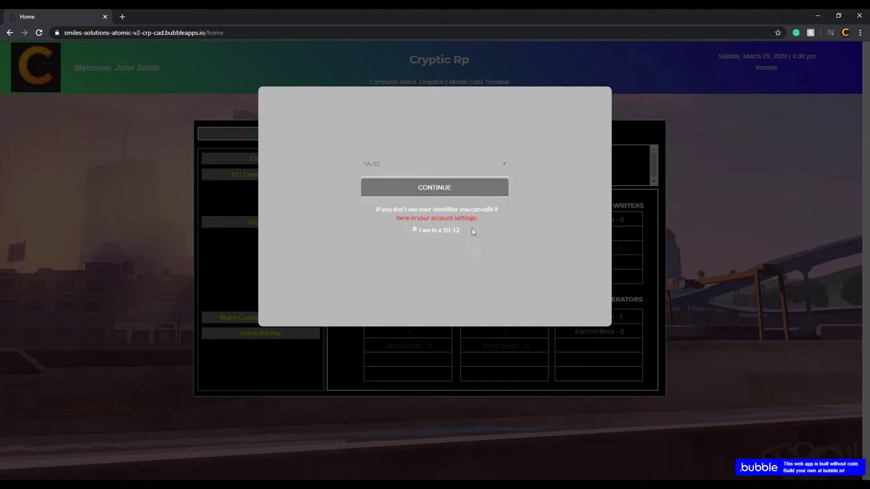
click(415, 231)
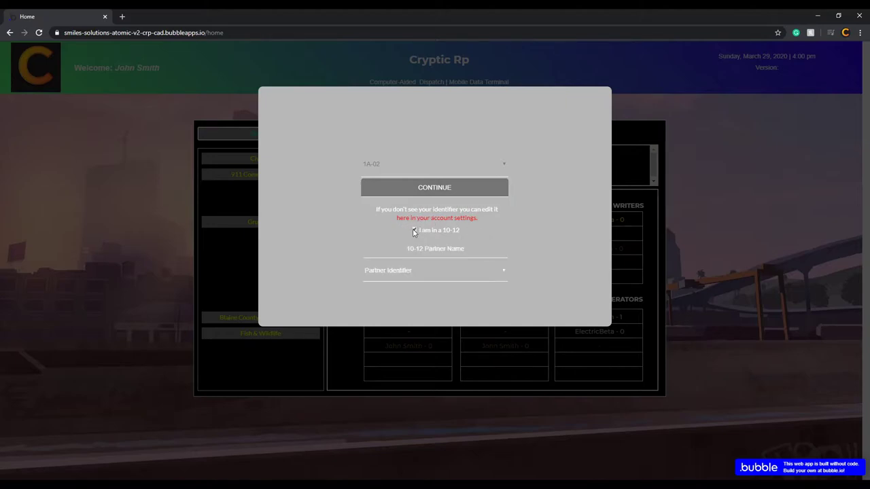
click(422, 277)
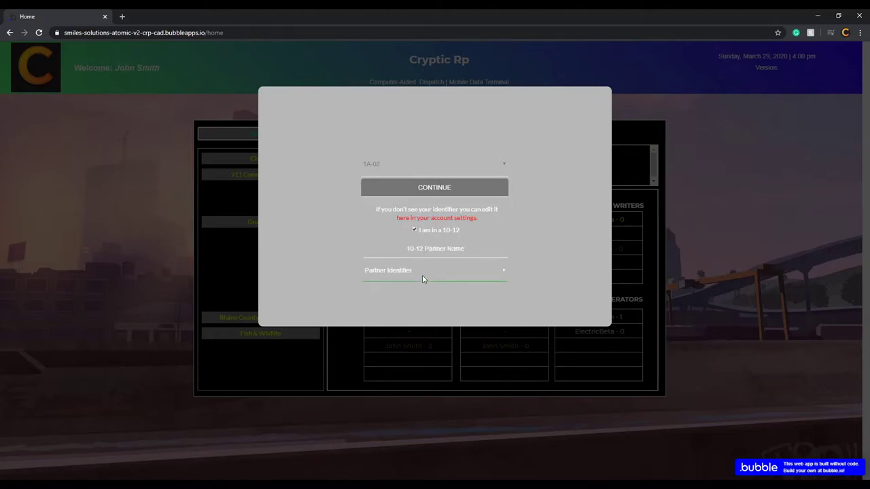
click(415, 231)
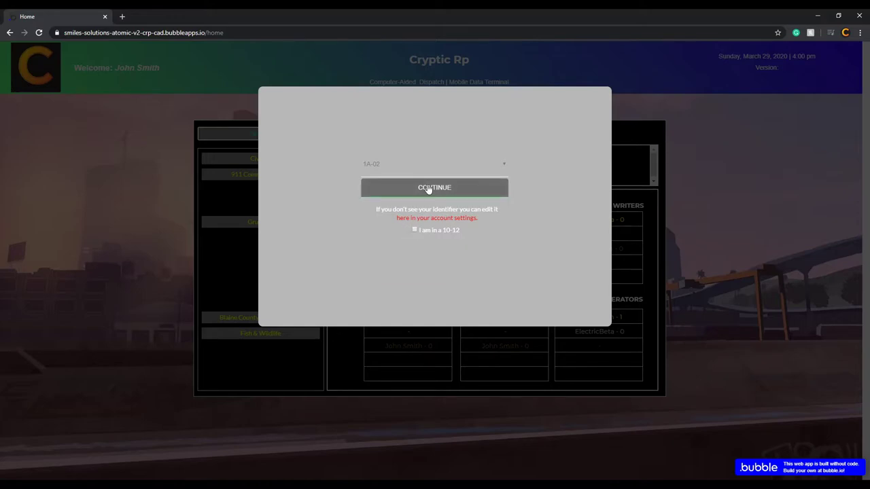
click(429, 189)
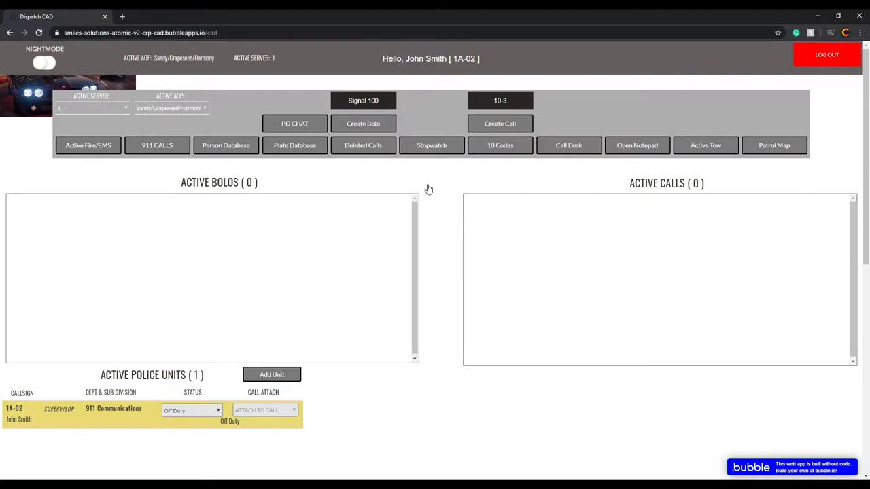
Look over the San Andreas patrol map, then close it to return to the dashboard
click(764, 148)
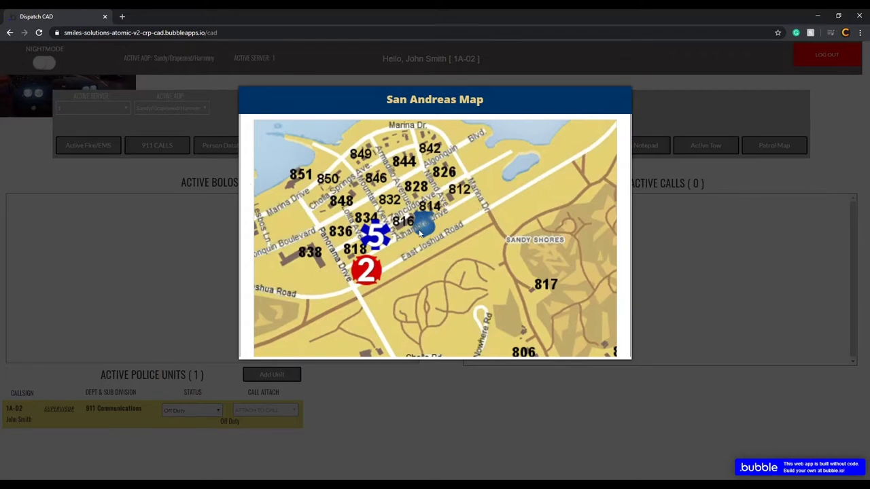
click(716, 193)
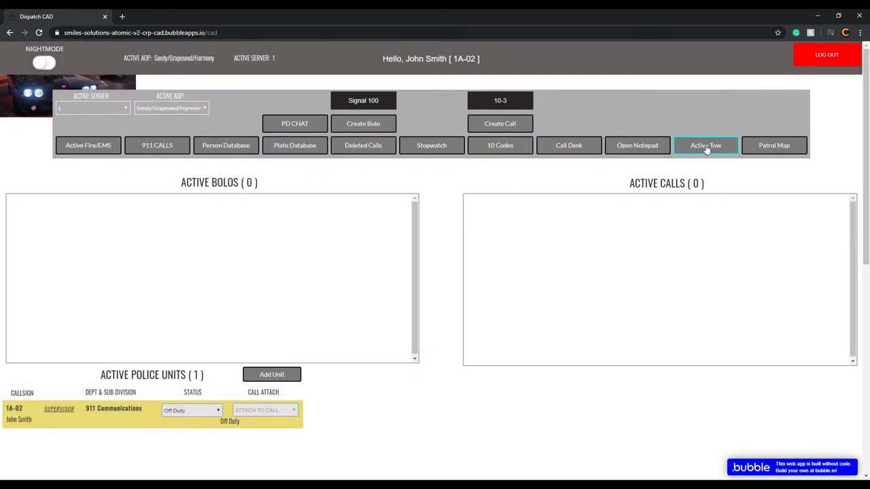
click(706, 147)
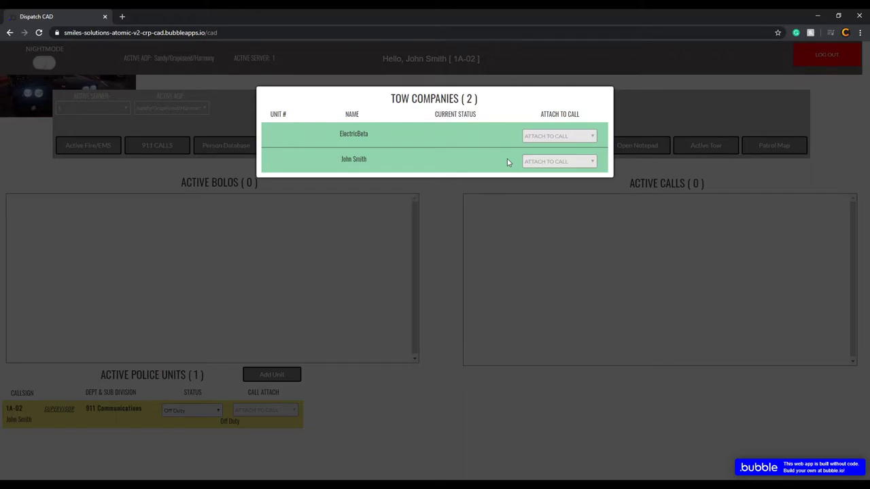
click(666, 184)
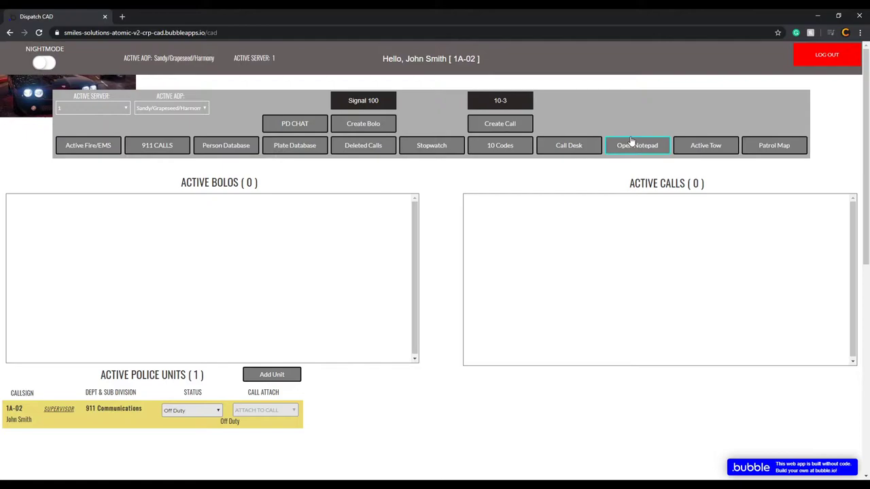
Write '4D Ford F150' on the scratch notepad
click(631, 139)
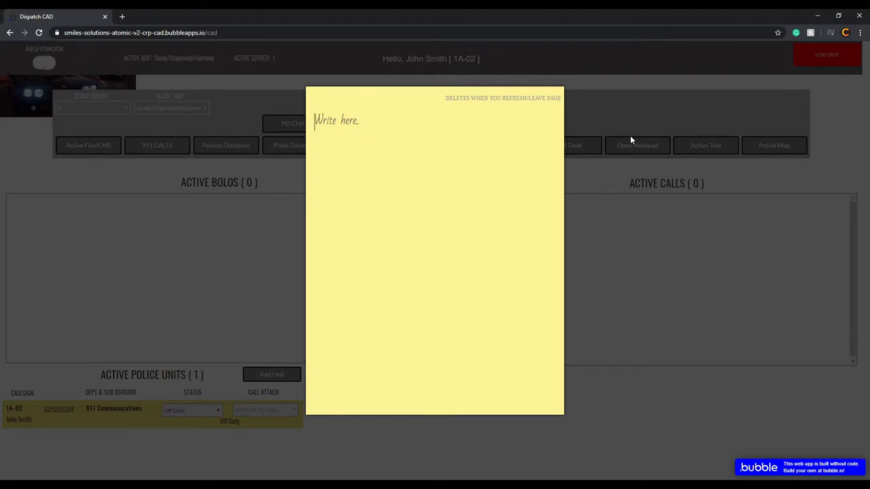
text(4D Ford F150)
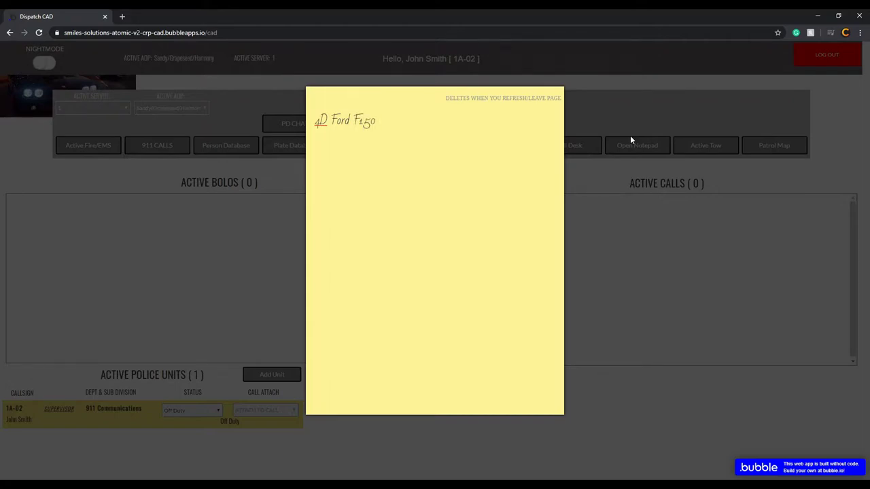
Close the notepad and bring up the empty Call Desk
click(713, 256)
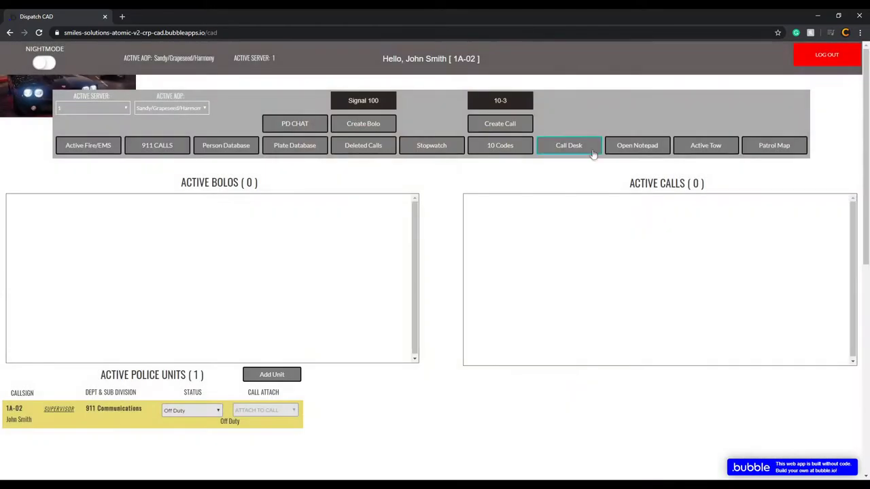
click(567, 146)
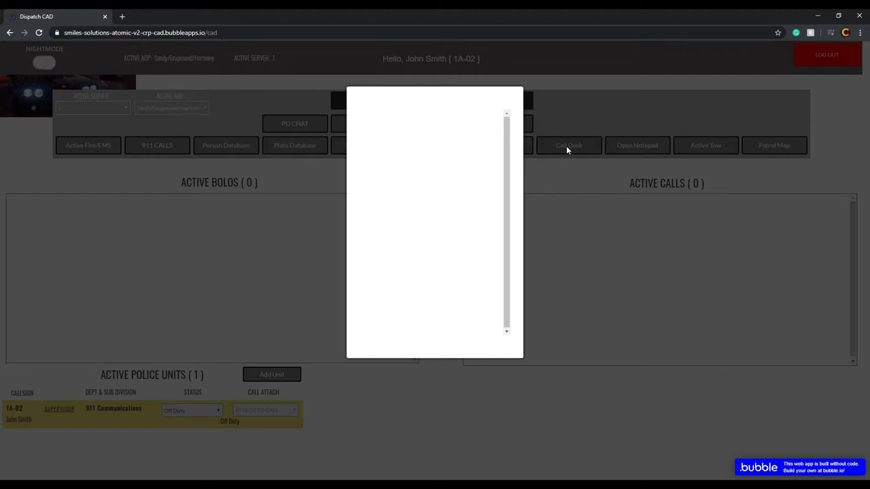
Close the Call Desk and bring up the 10 Codes and Signals reference, scrolling through it
click(562, 190)
click(496, 144)
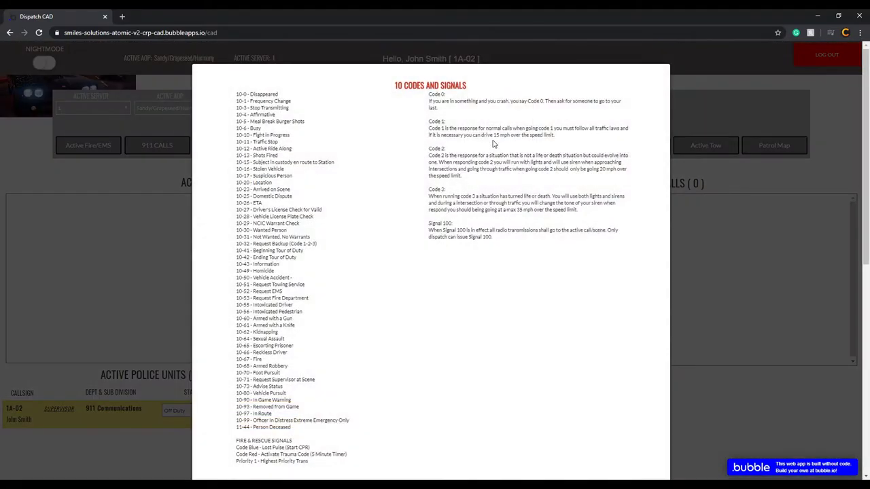
scroll(304, 160, down, 2)
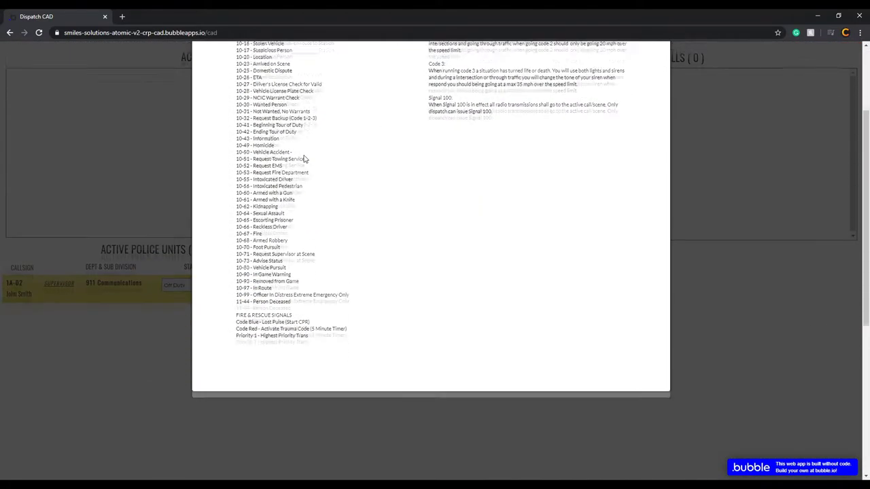
scroll(267, 339, up, 1)
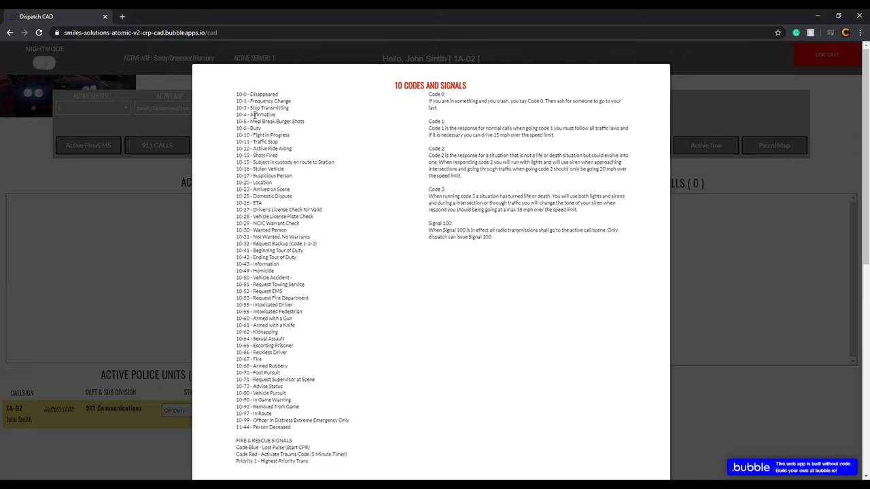
scroll(253, 115, down, 1)
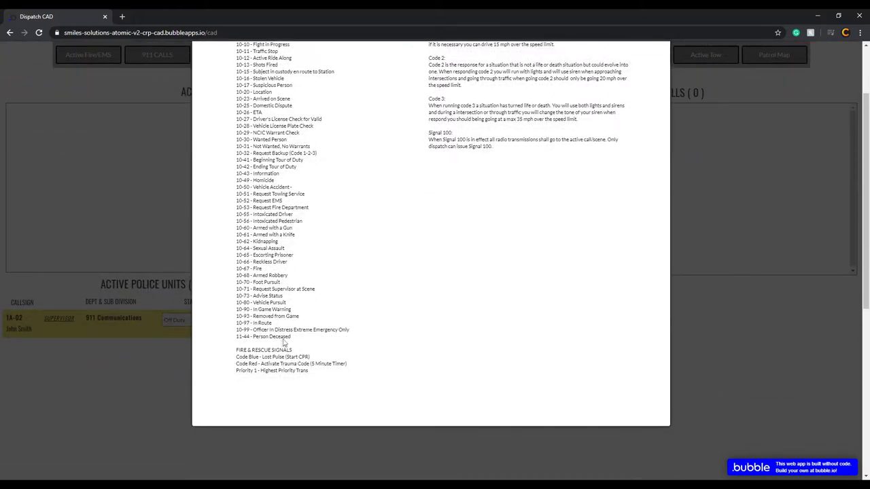
drag(280, 344, 394, 42)
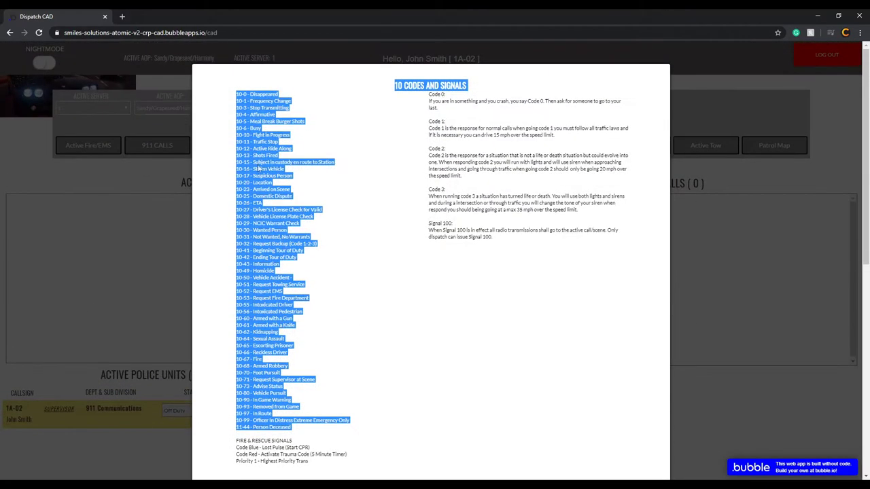
Highlight the 10-codes list and the Signal 100 explanation, then close the reference
click(474, 346)
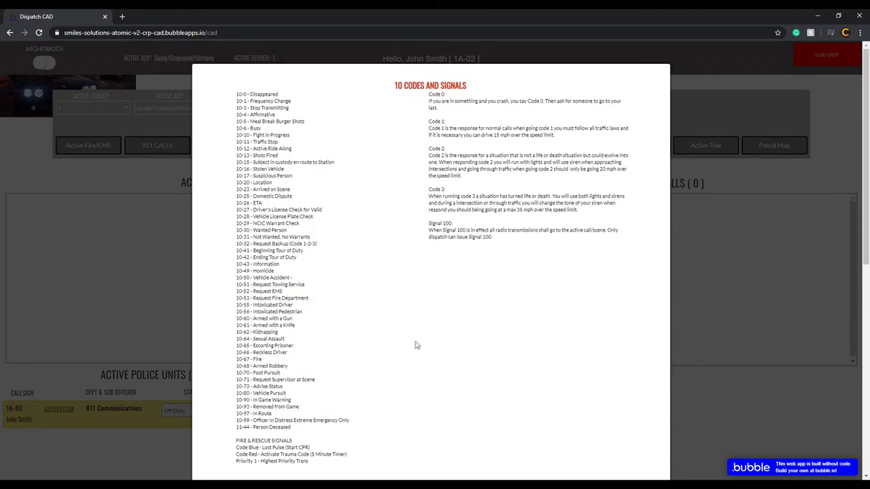
scroll(418, 344, down, 1)
drag(310, 371, 250, 356)
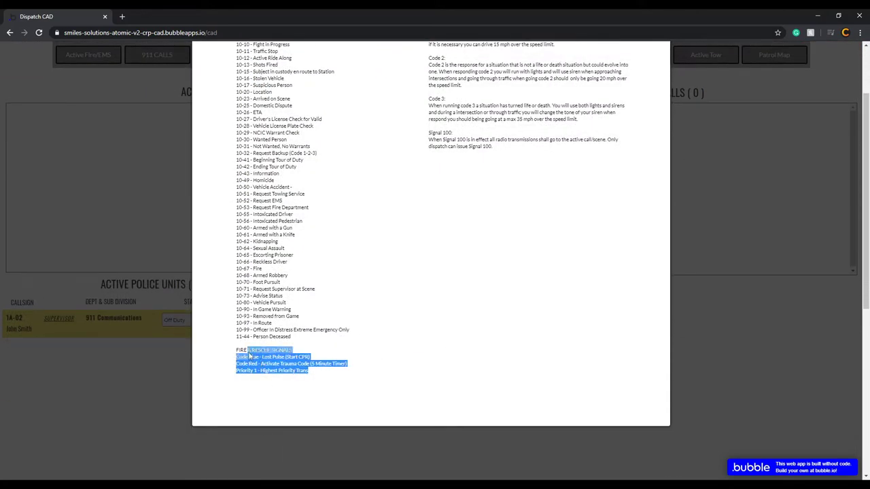
triple_click(240, 353)
scroll(410, 365, up, 1)
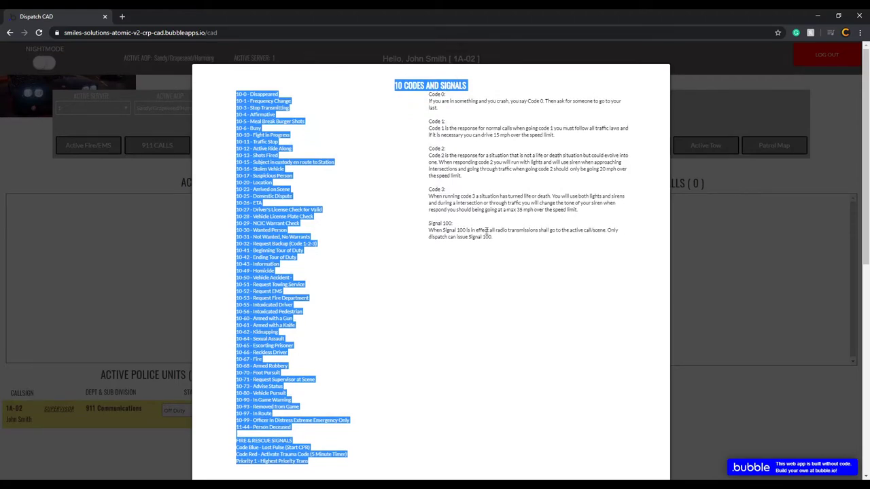
drag(481, 232, 429, 95)
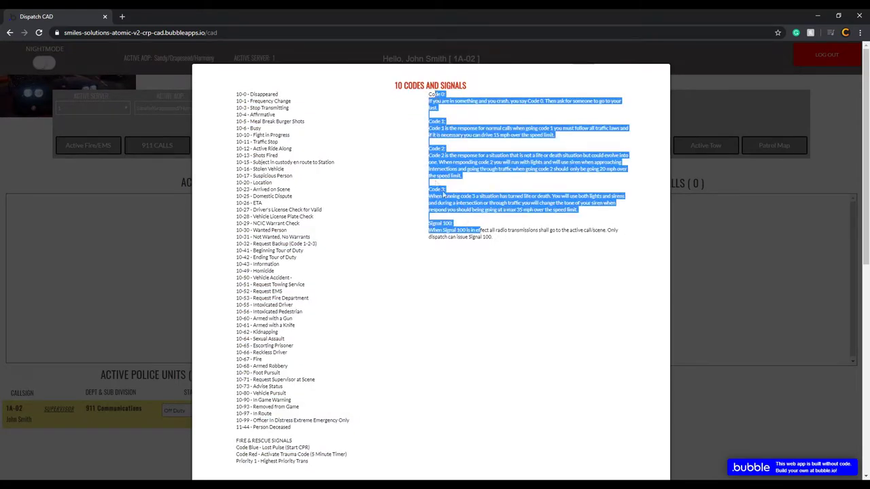
click(485, 276)
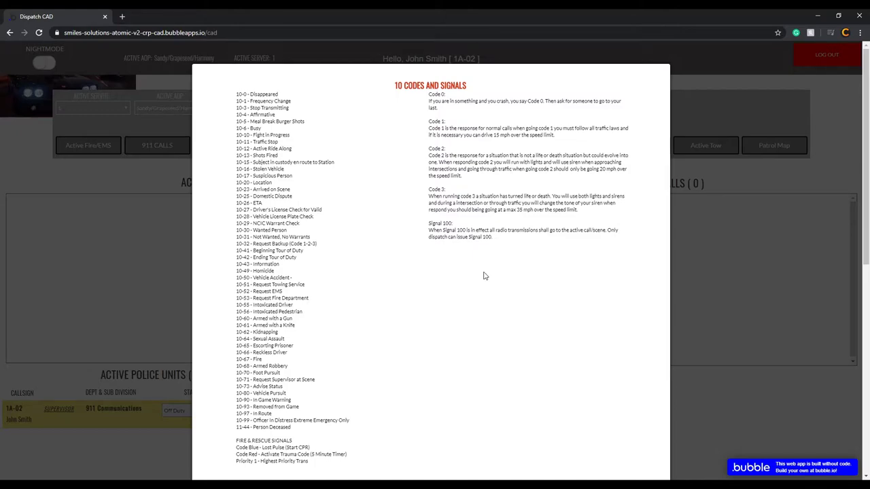
click(755, 270)
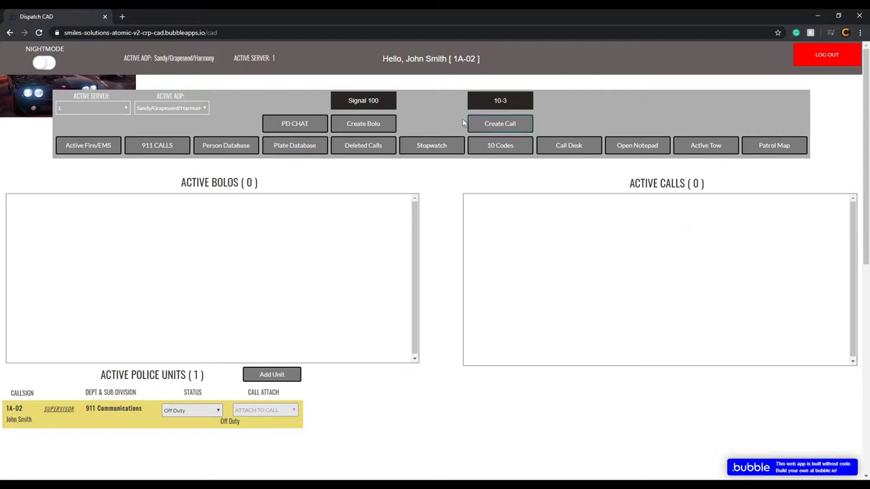
Bring up a blank Create a Call form and focus its Call Notepad and Call Description fields
click(529, 129)
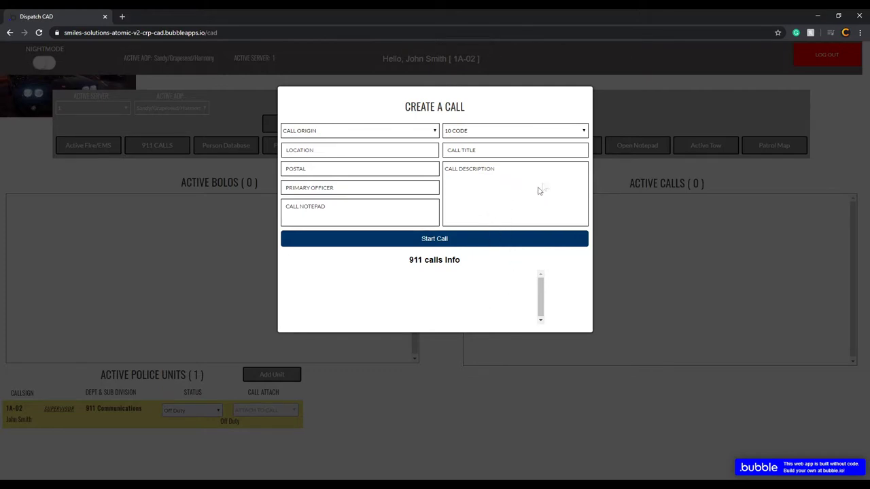
click(349, 206)
click(484, 173)
Start call 2, mark it Code 4, re-save its information, and search for an officer
click(406, 239)
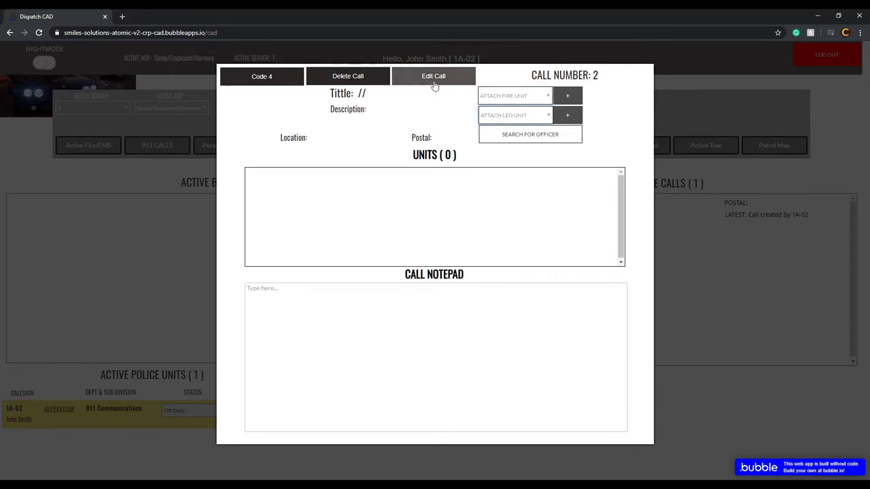
click(237, 84)
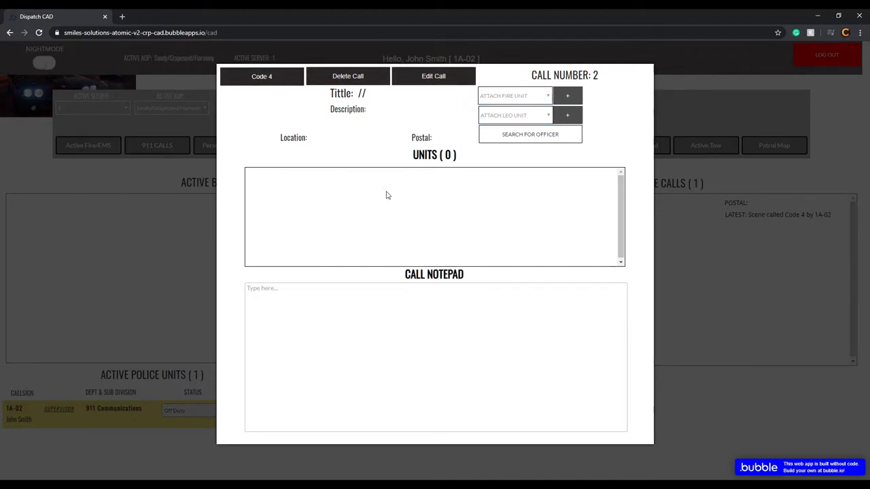
click(421, 78)
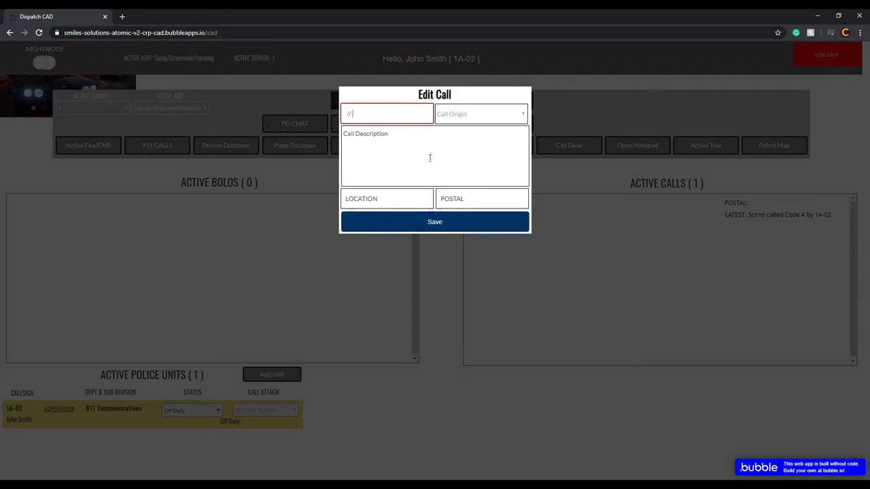
click(445, 220)
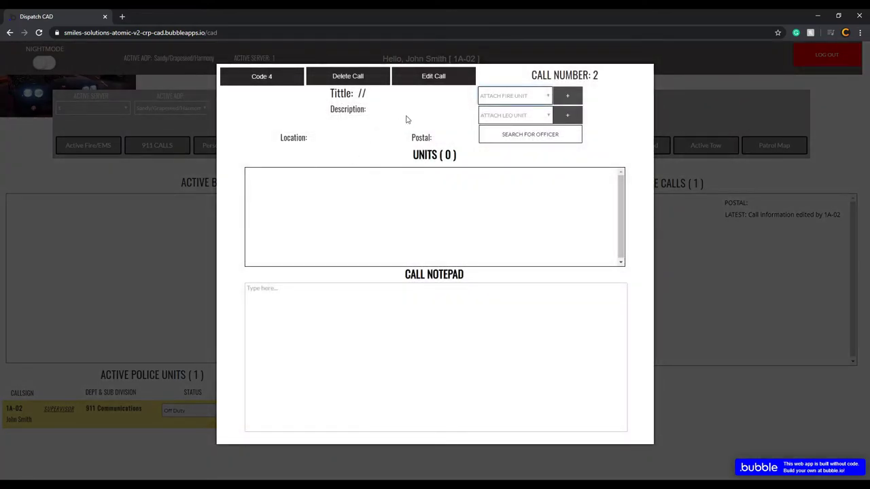
click(518, 134)
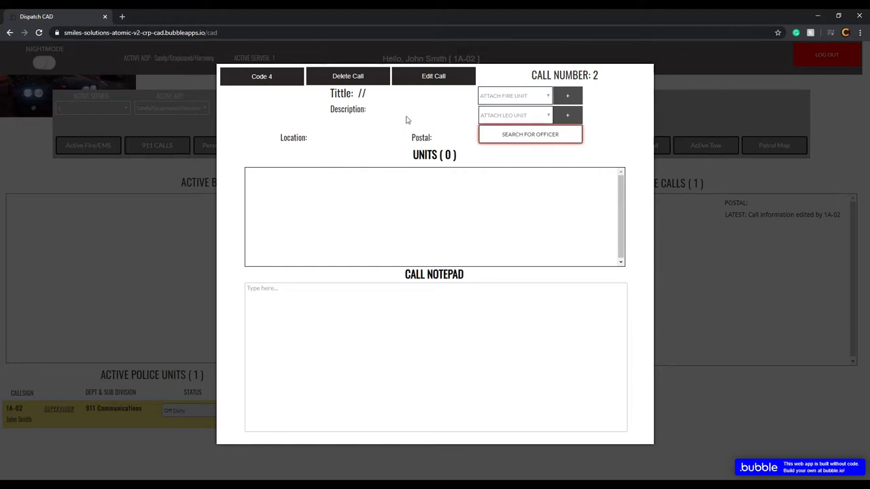
Delete call 2 so Active Calls reads 0, then view and dismiss the Stopwatch timer choices
click(364, 79)
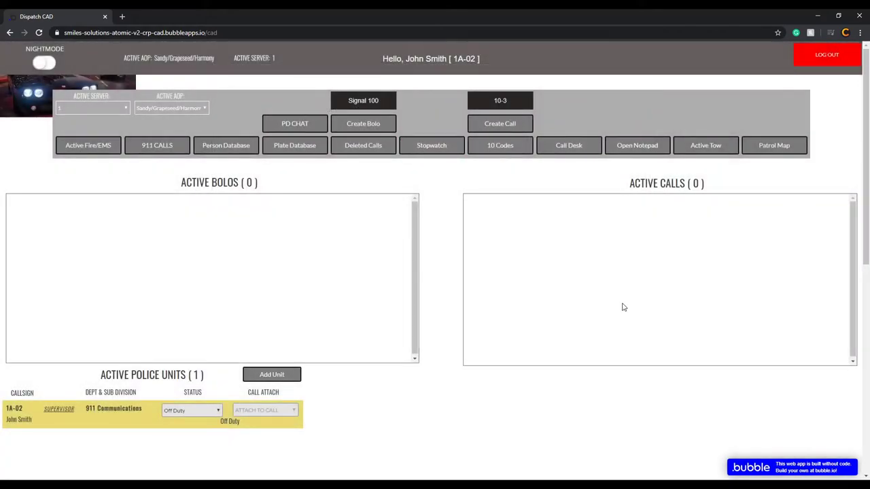
drag(588, 185, 719, 184)
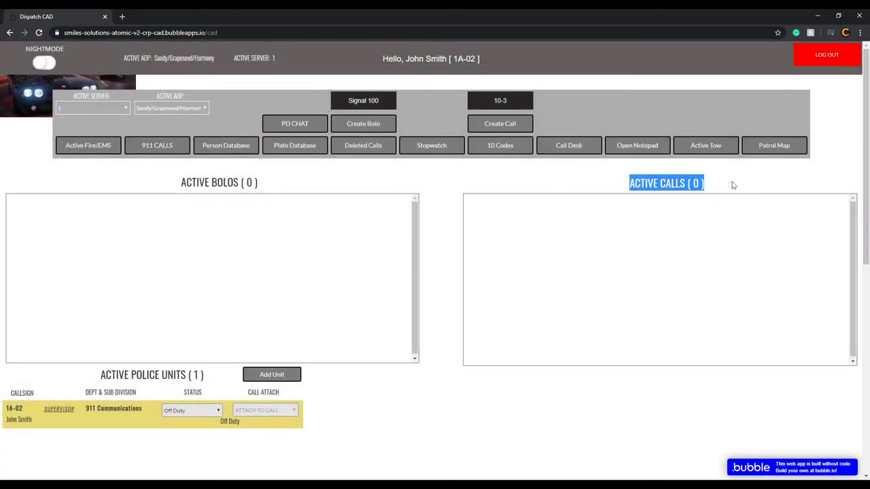
drag(146, 178, 280, 180)
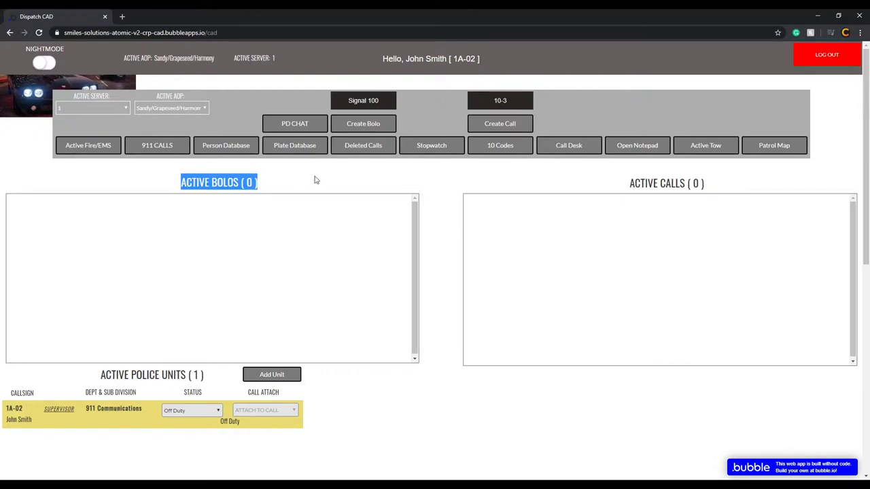
click(437, 147)
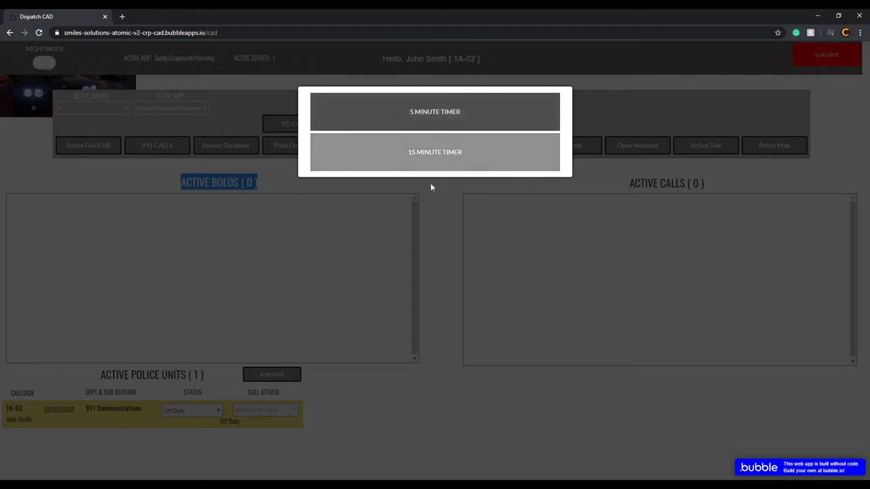
click(547, 251)
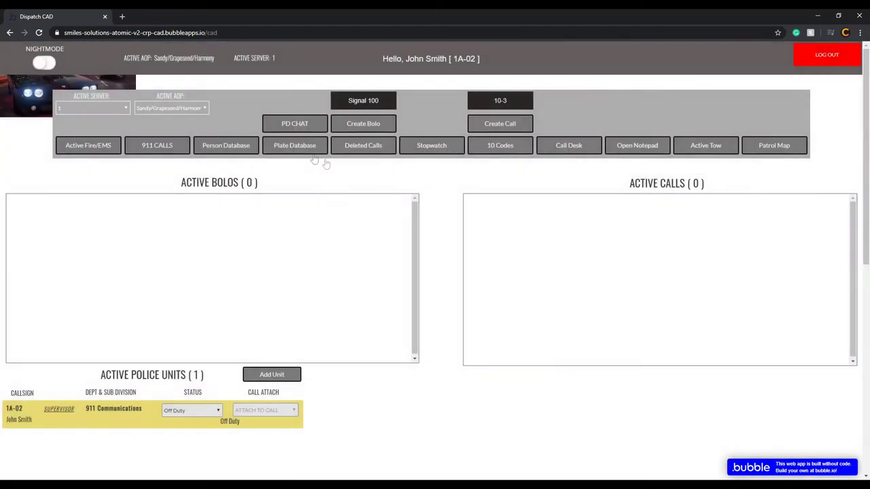
click(365, 102)
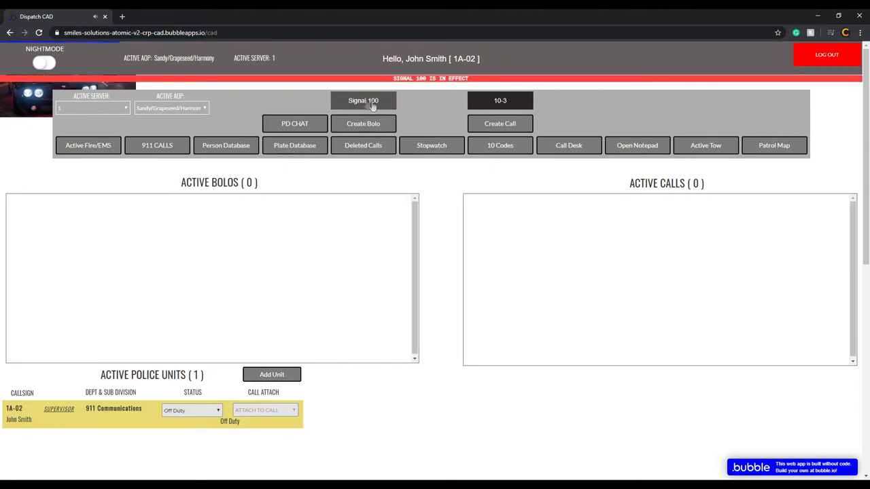
click(367, 104)
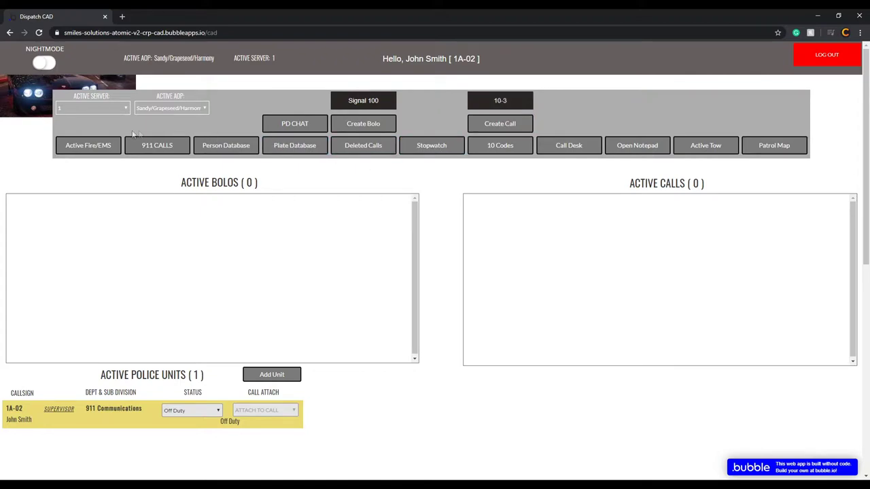
Start a new BOLO of type Vehicle with car colour Black and car model 9F
click(375, 130)
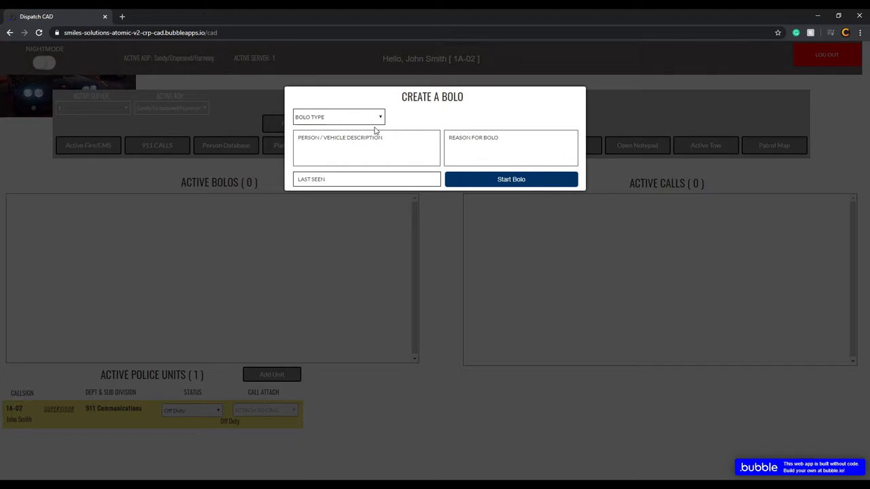
click(377, 126)
click(324, 139)
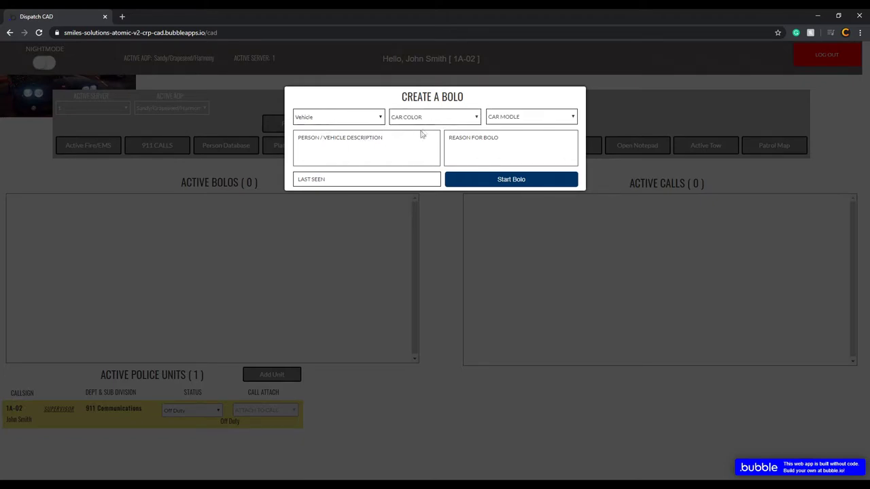
click(399, 141)
click(514, 116)
click(509, 147)
Fill in description '4 D Ford F-150', reason FFP, last seen Sandy, and post the BOLO
click(397, 148)
text(4 D Ford)
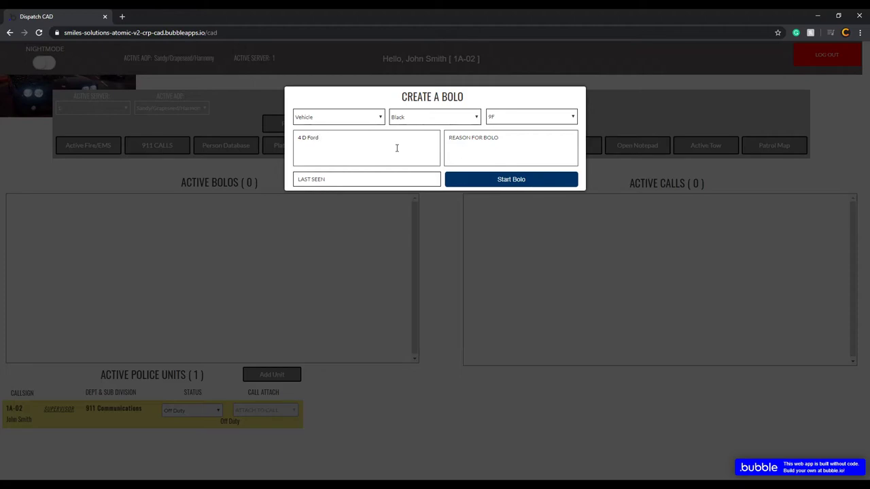
text(F-150a)
key(BackSpace)
text(FFP)
click(327, 180)
text(Sandy)
click(514, 183)
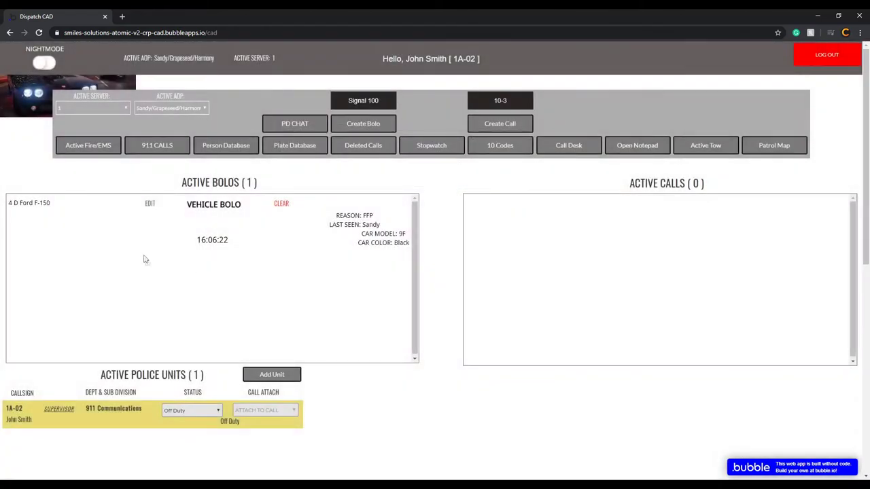
Clear the vehicle BOLO from the Active Bolos list, bringing the count to 0
drag(242, 240, 190, 240)
click(188, 240)
click(280, 205)
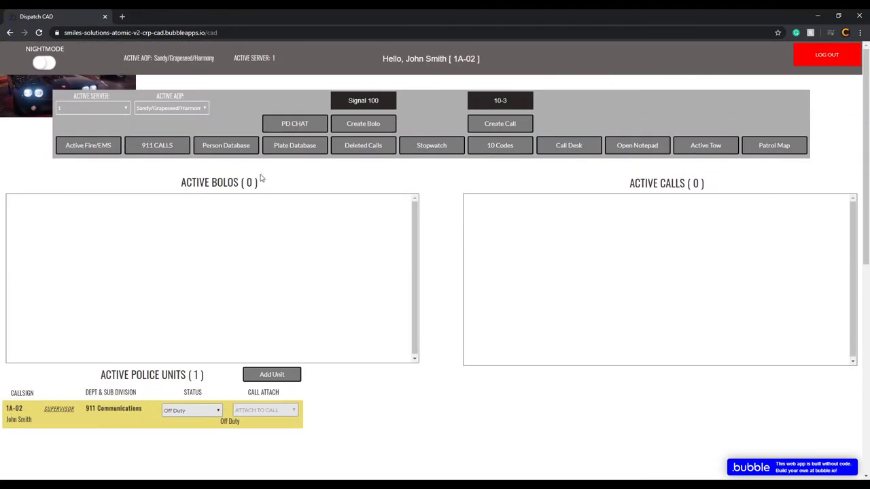
Switch the empty PD Chat window to Darkmode, then close it to return to the dashboard
click(299, 122)
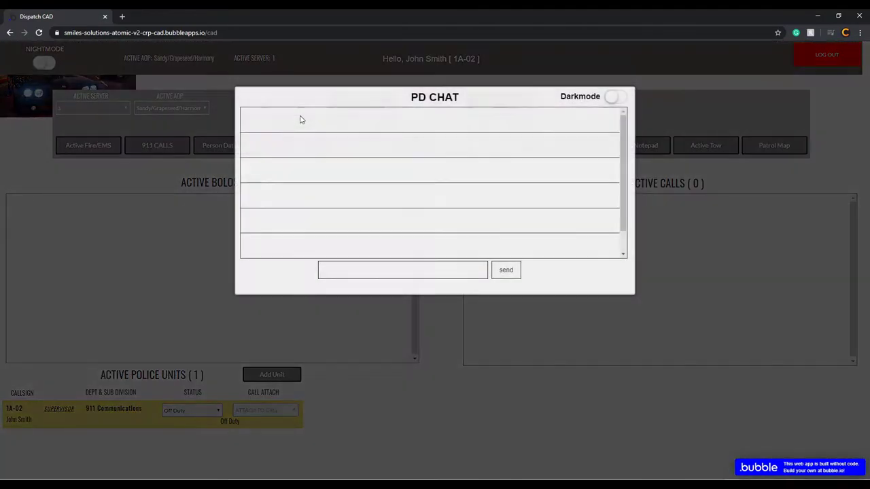
click(615, 97)
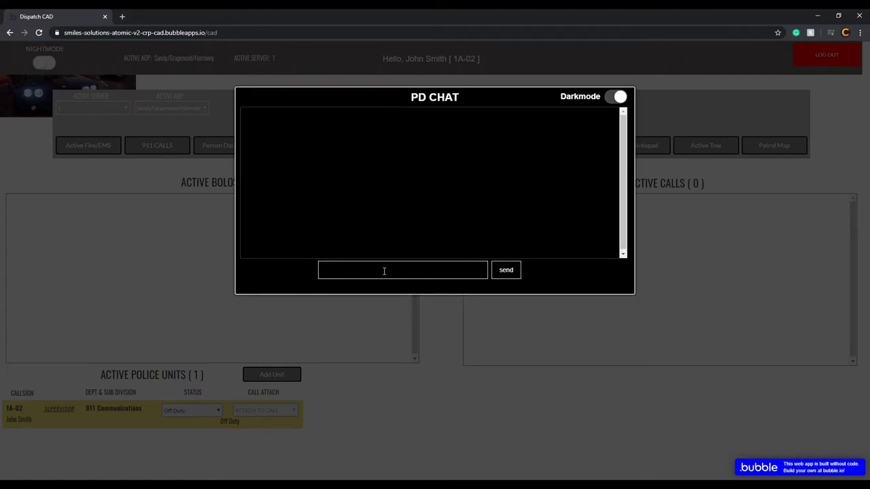
click(855, 281)
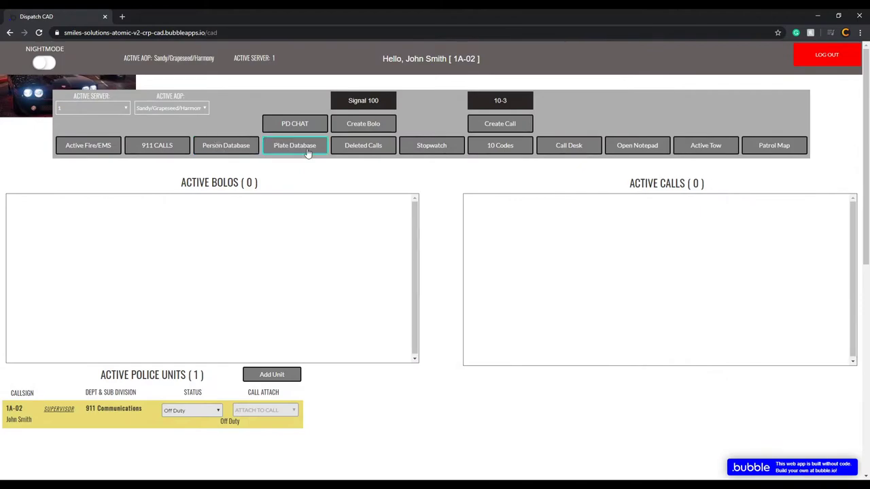
View and close the Deleted Calls archive and blank Vehicle Database, then open Person Database
click(349, 145)
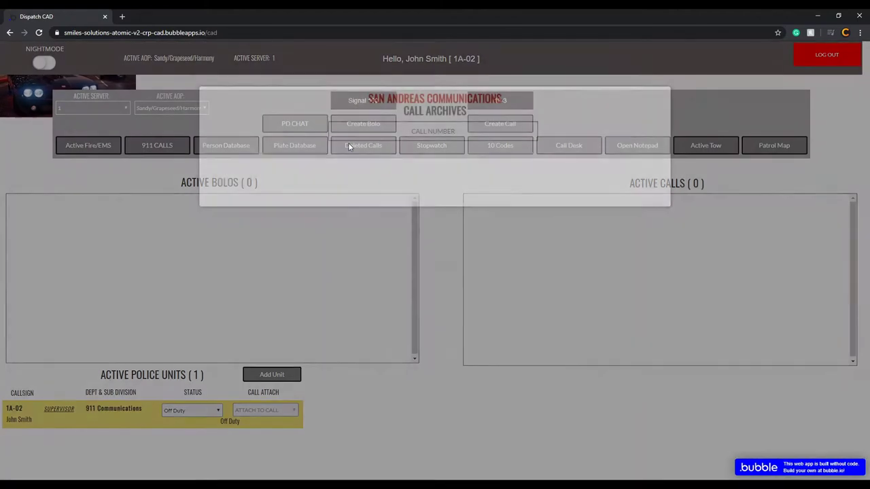
click(476, 256)
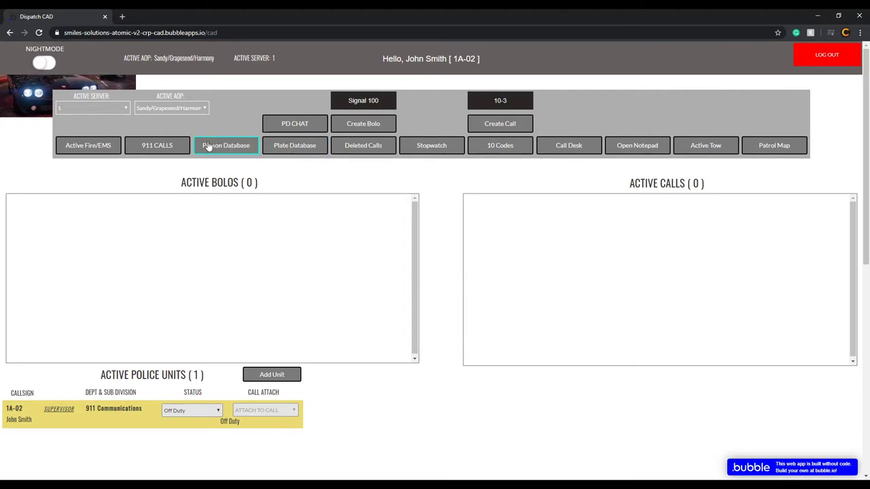
click(307, 148)
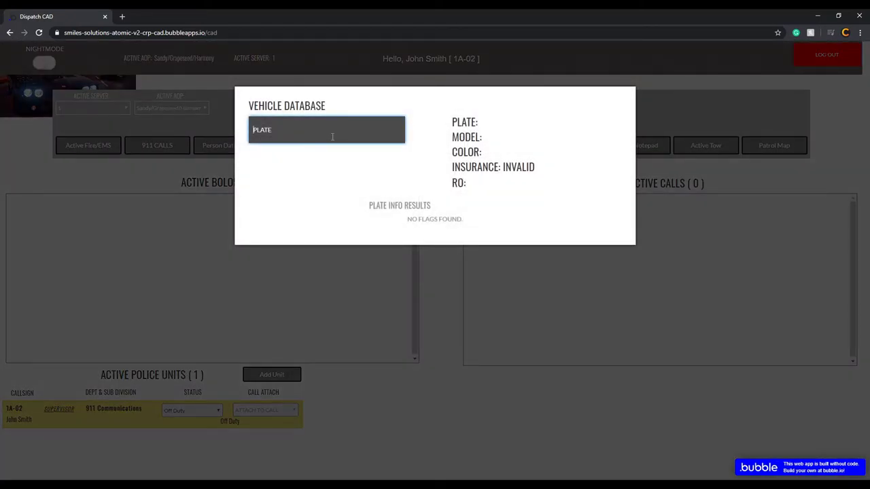
click(233, 165)
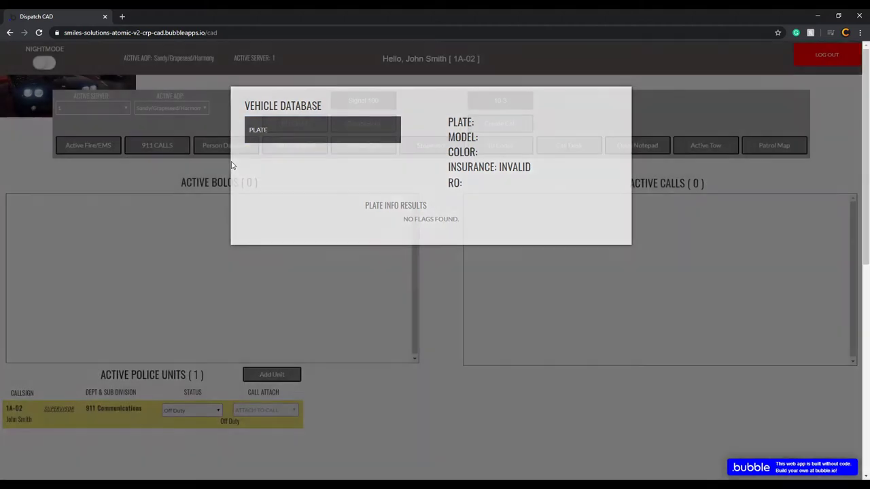
click(221, 147)
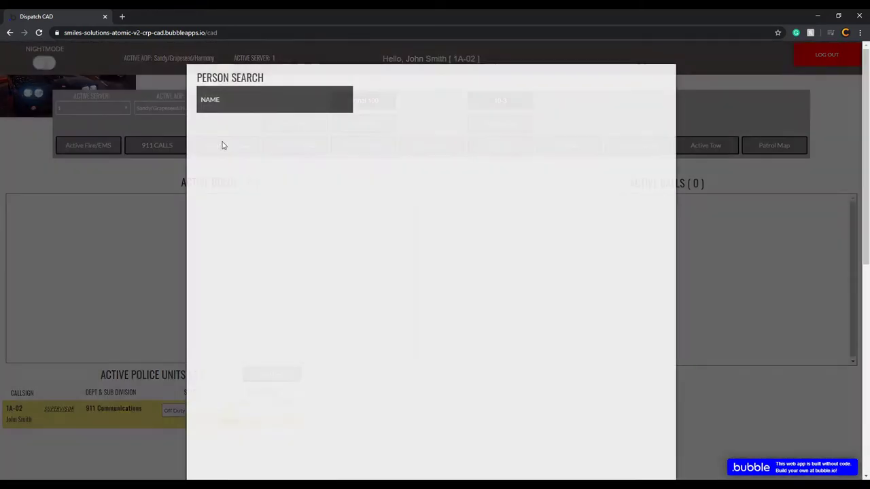